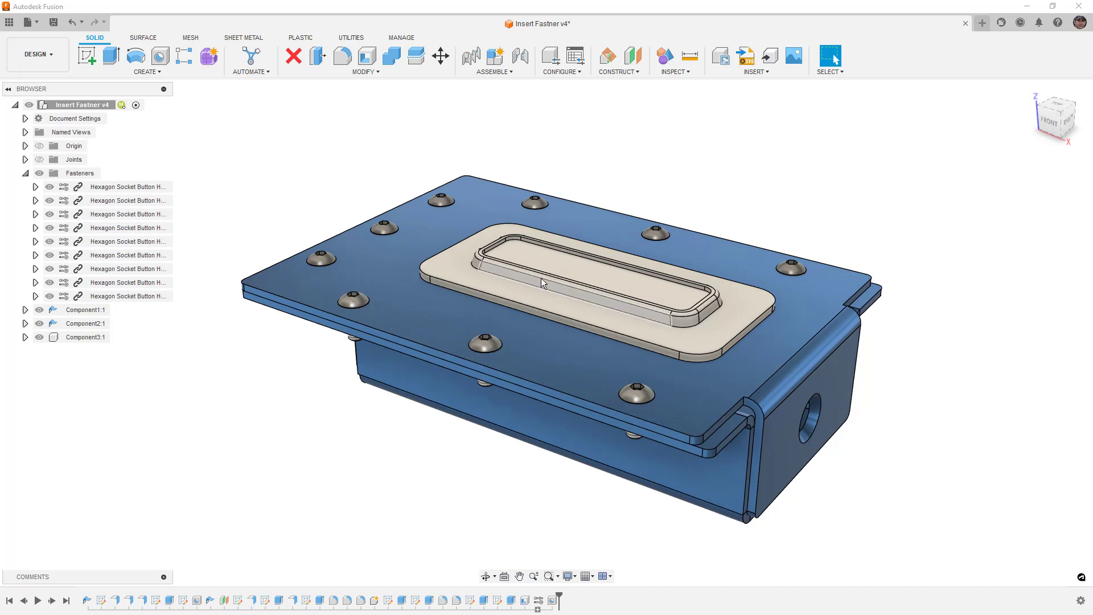
- Favorite the Countersunk Flat Head Screw H Cross Recess A under Bolts And Screws, then list the six Favorites
{"action": "left_click", "coordinate": [743, 74]}
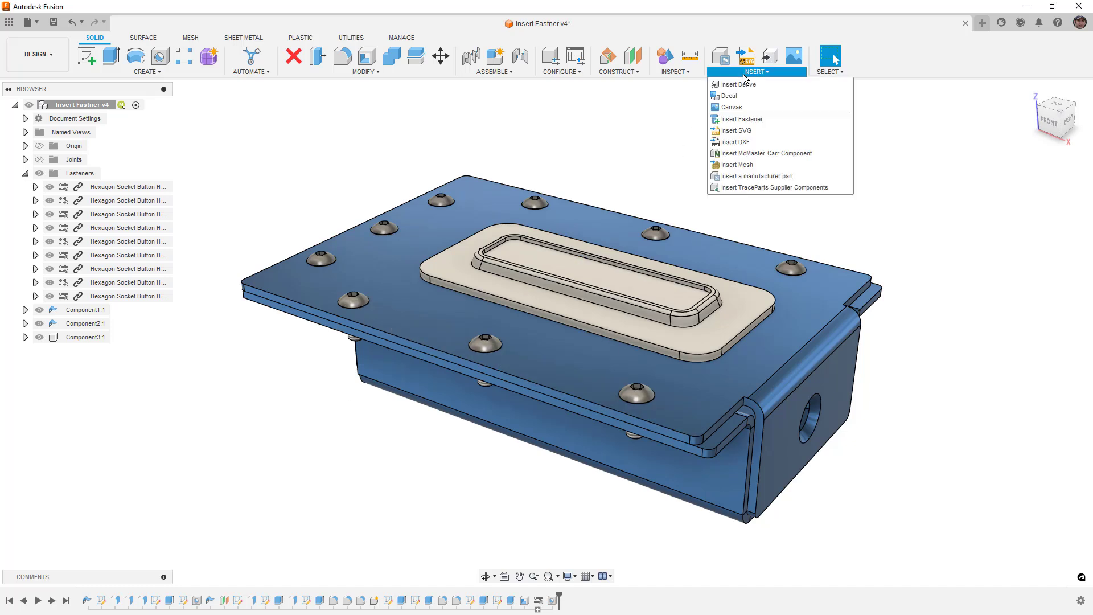
{"action": "left_click", "coordinate": [750, 122]}
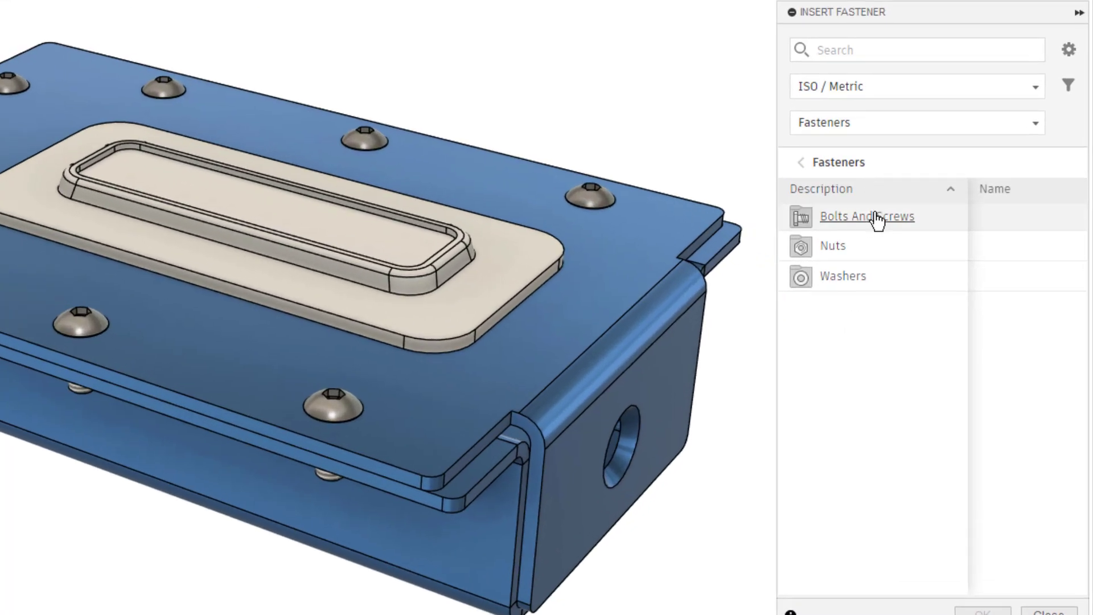
{"action": "left_click", "coordinate": [878, 222]}
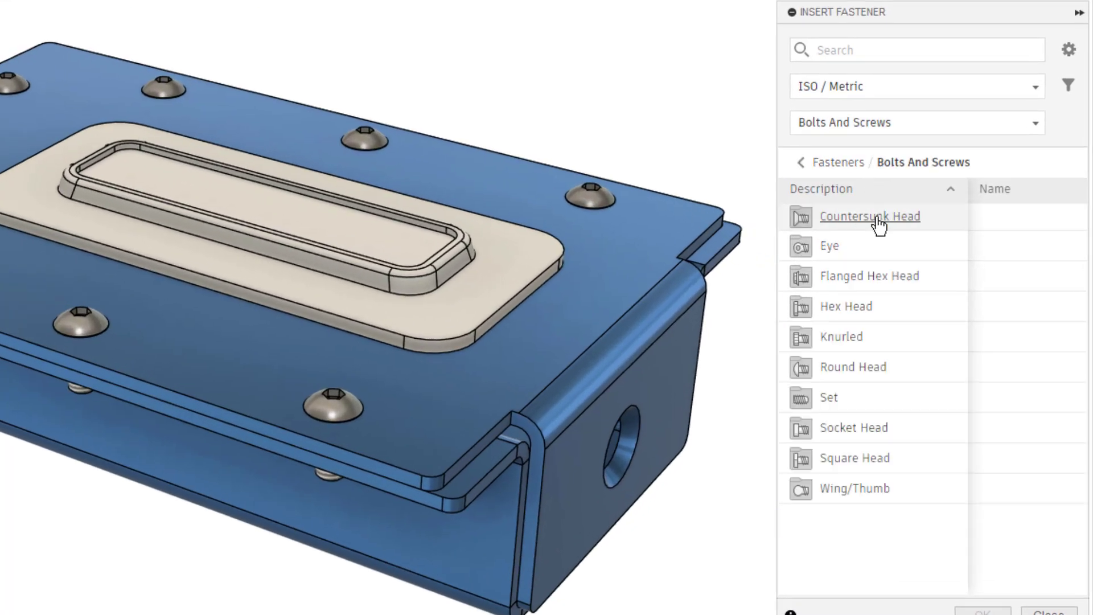
{"action": "left_click", "coordinate": [878, 224]}
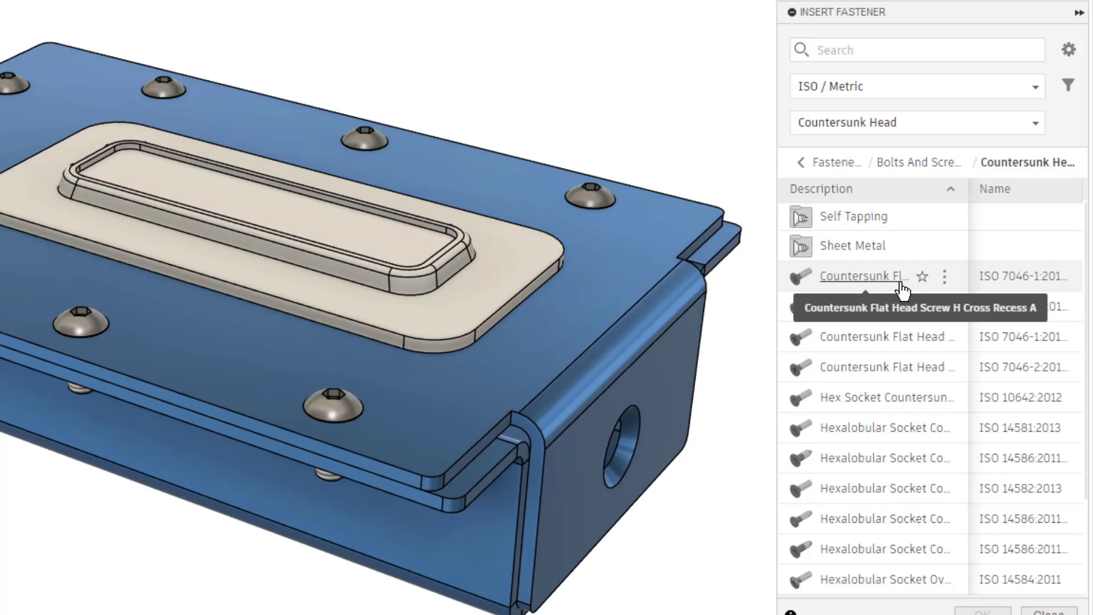
{"action": "left_click", "coordinate": [922, 277]}
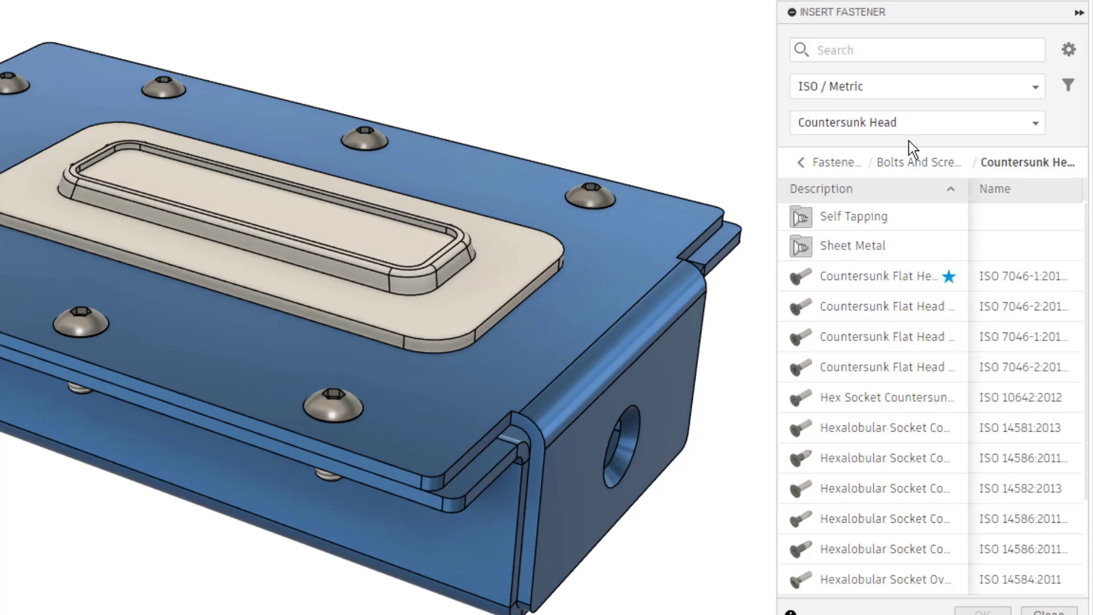
{"action": "left_click", "coordinate": [910, 122]}
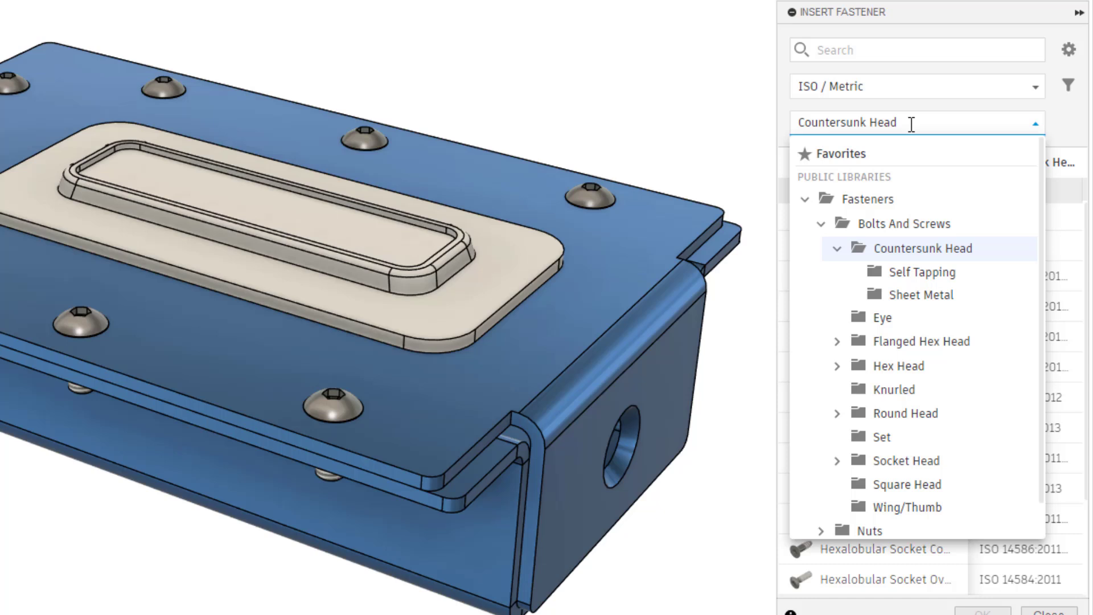
{"action": "left_click", "coordinate": [861, 156]}
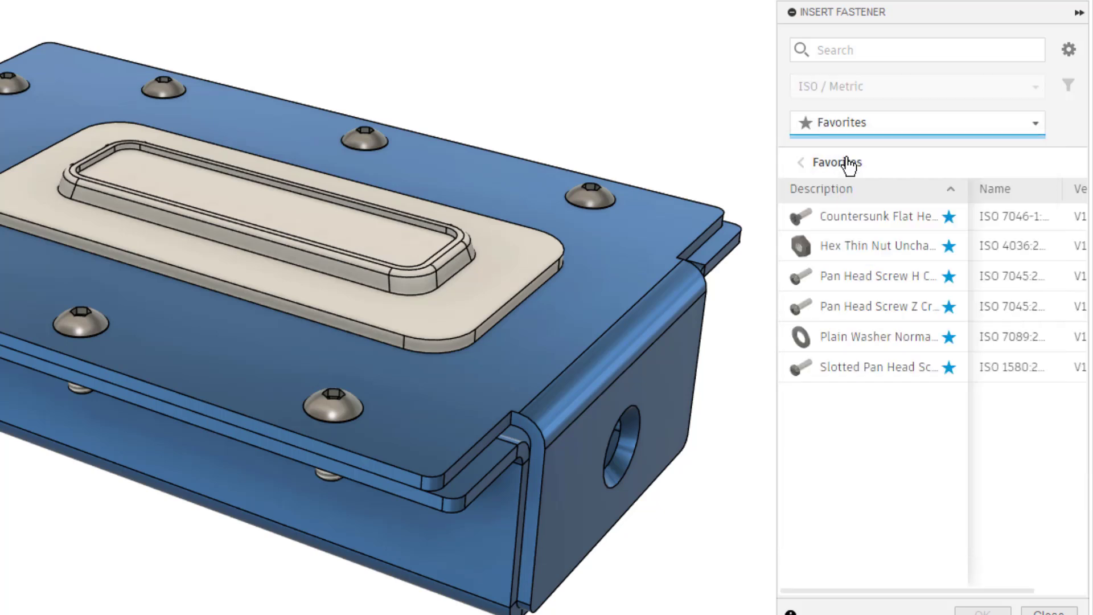
- Place the Countersunk Flat Head screw in the end-wall hole at nominal size M6 (M6 x 10)
{"action": "left_click", "coordinate": [872, 217]}
{"action": "double_click", "coordinate": [872, 216]}
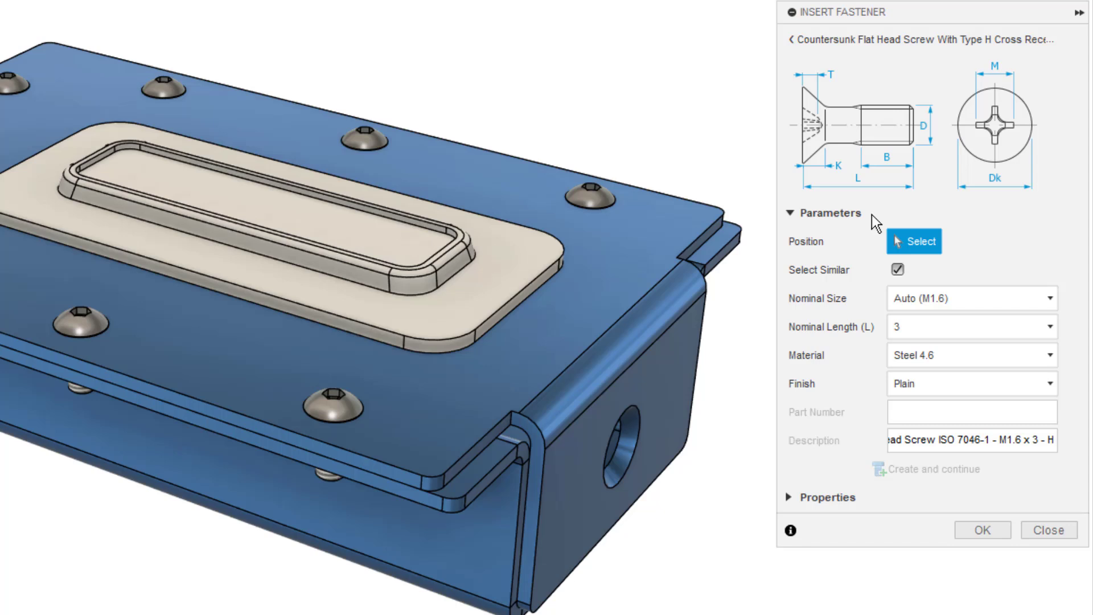
{"action": "middle_click_drag", "start_coordinate": [758, 310], "coordinate": [588, 347], "text": "shift"}
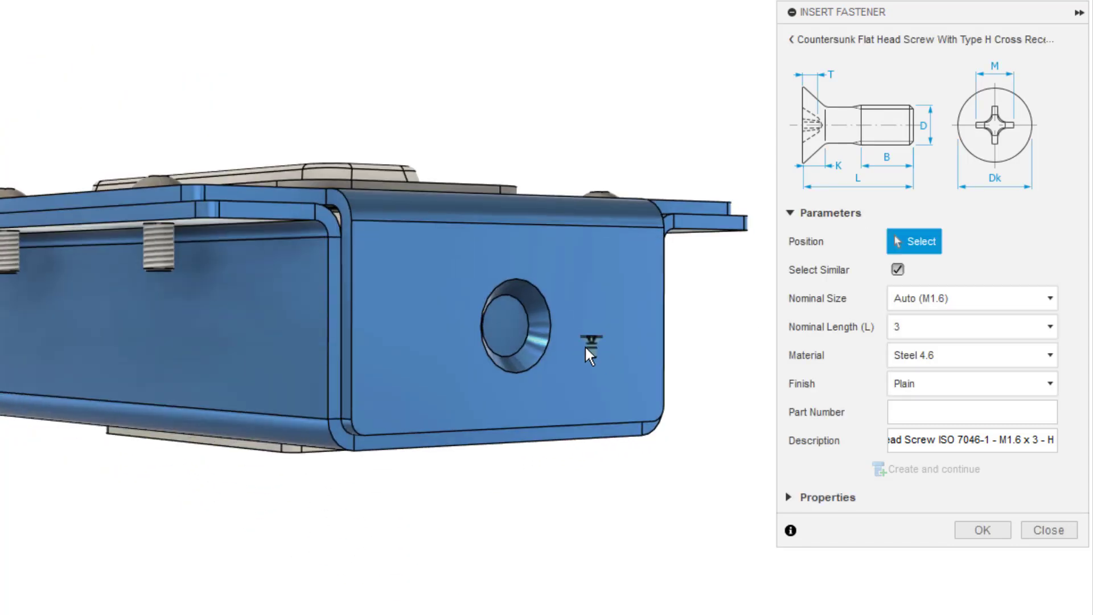
{"action": "scroll", "coordinate": [523, 303], "scroll_direction": "up", "scroll_amount": 5}
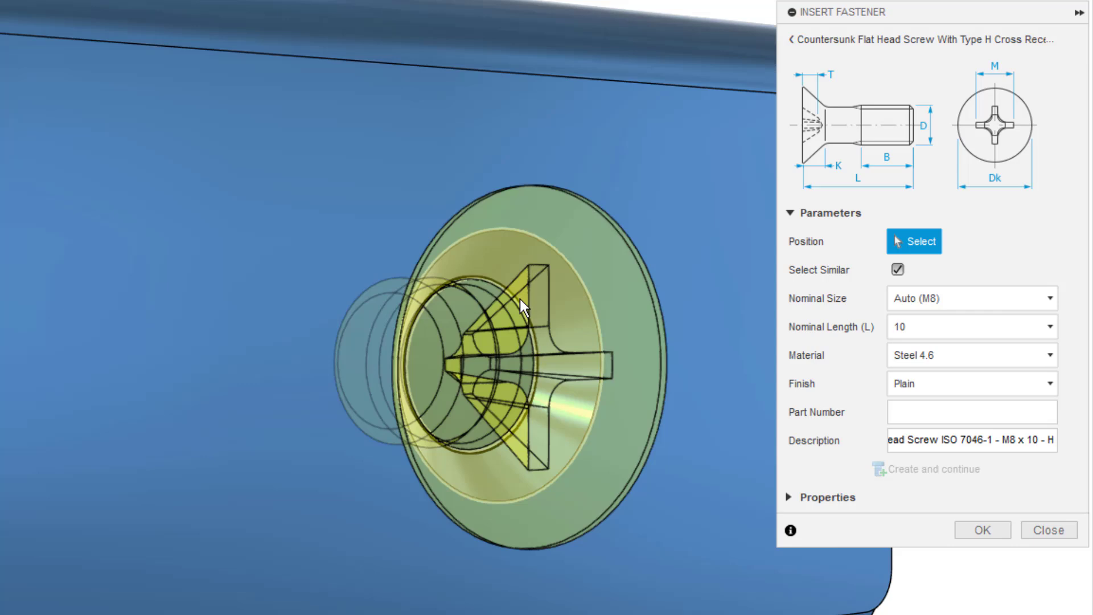
{"action": "left_click", "coordinate": [521, 299]}
{"action": "mouse_move", "coordinate": [583, 330]}
{"action": "middle_mouse_down", "text": "shift"}
{"action": "mouse_move", "coordinate": [566, 335]}
{"action": "mouse_move", "coordinate": [583, 336]}
{"action": "middle_mouse_up", "text": "shift"}
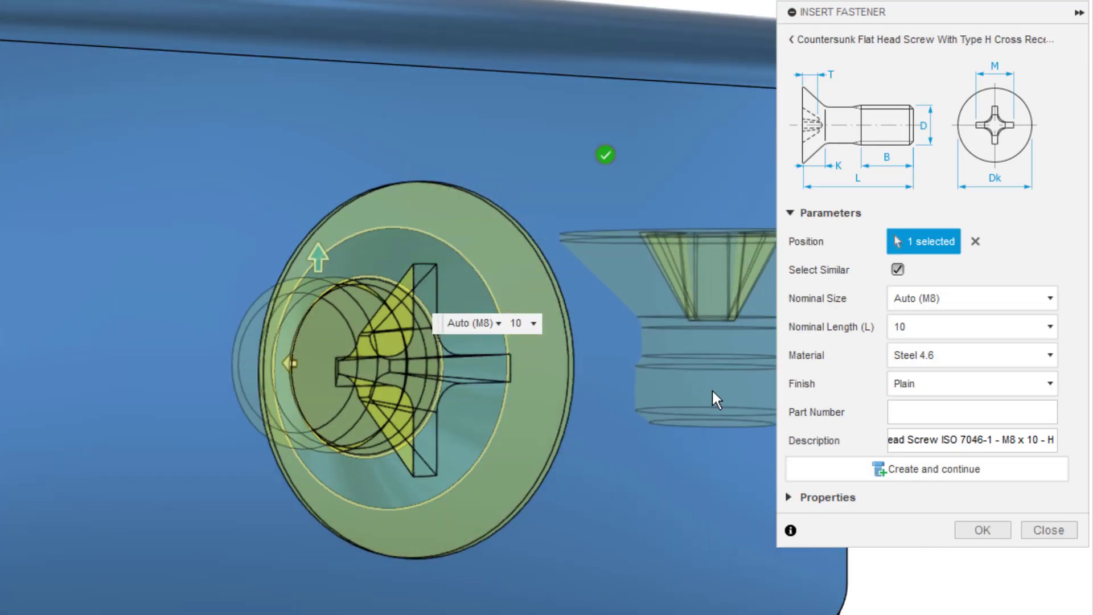
{"action": "left_click", "coordinate": [956, 299]}
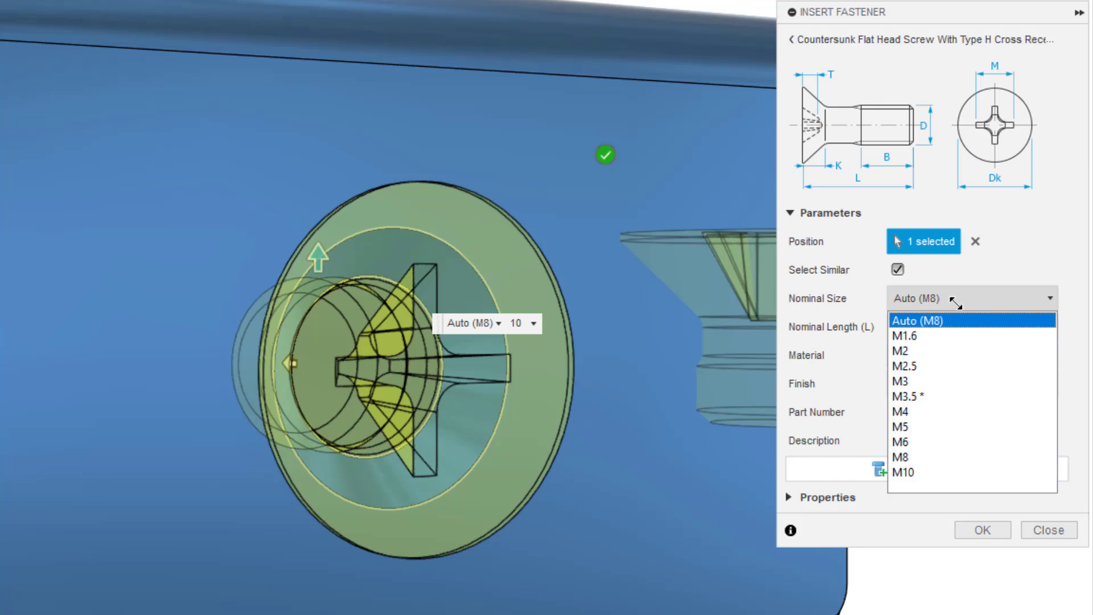
{"action": "left_click", "coordinate": [922, 444]}
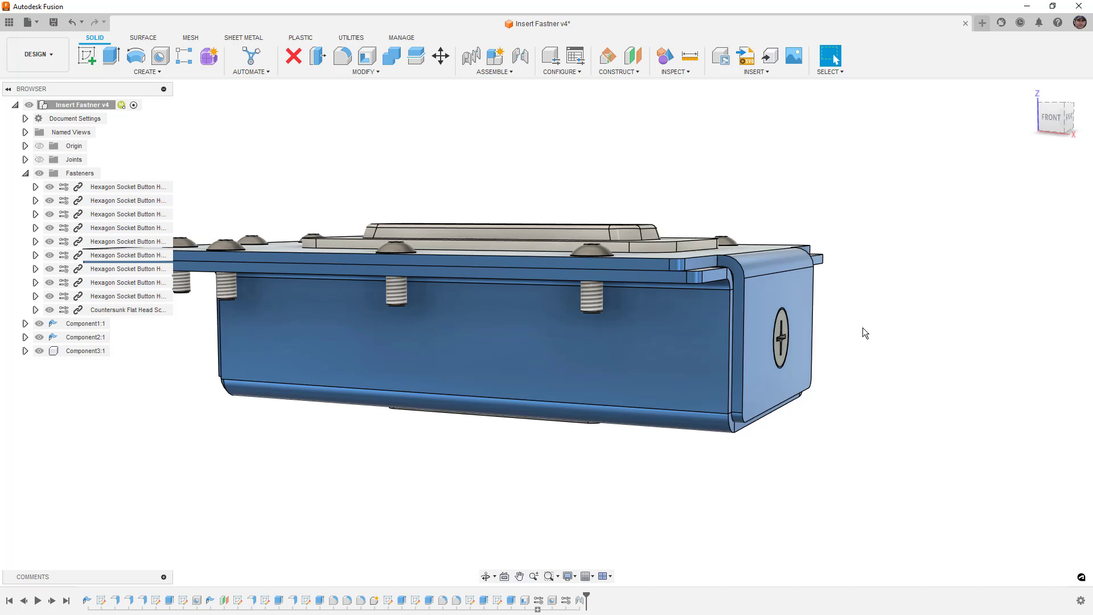
- From the underside, add ISO 7089 size 4 plain washers from Favorites onto all nine bolt shanks
{"action": "middle_click_drag", "start_coordinate": [864, 332], "coordinate": [739, 353], "text": "shift"}
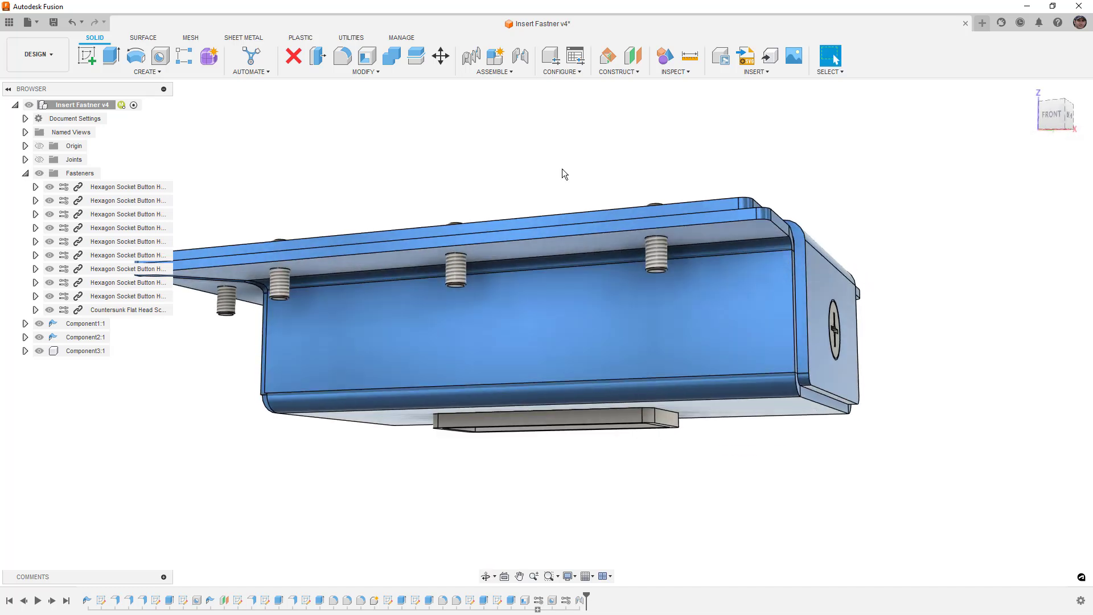
{"action": "left_click", "coordinate": [753, 69]}
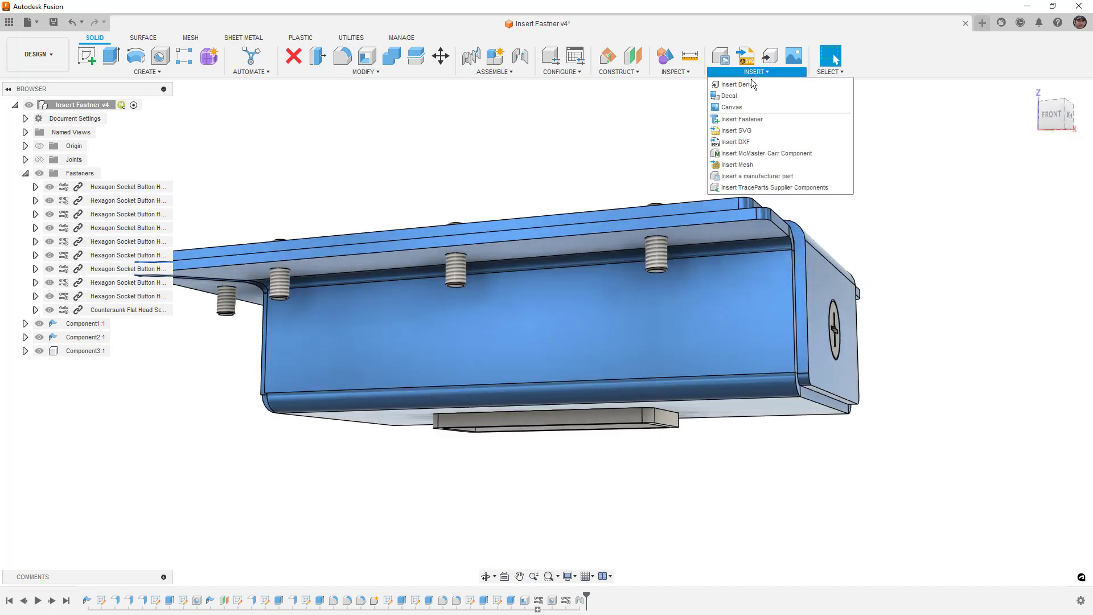
{"action": "left_click", "coordinate": [754, 119]}
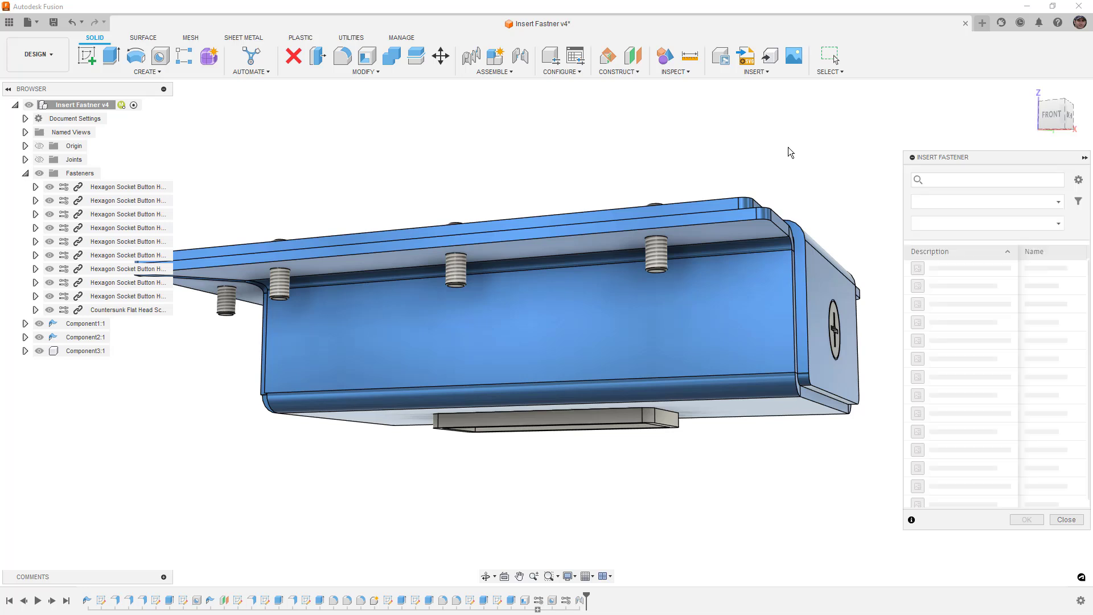
{"action": "left_click", "coordinate": [951, 223]}
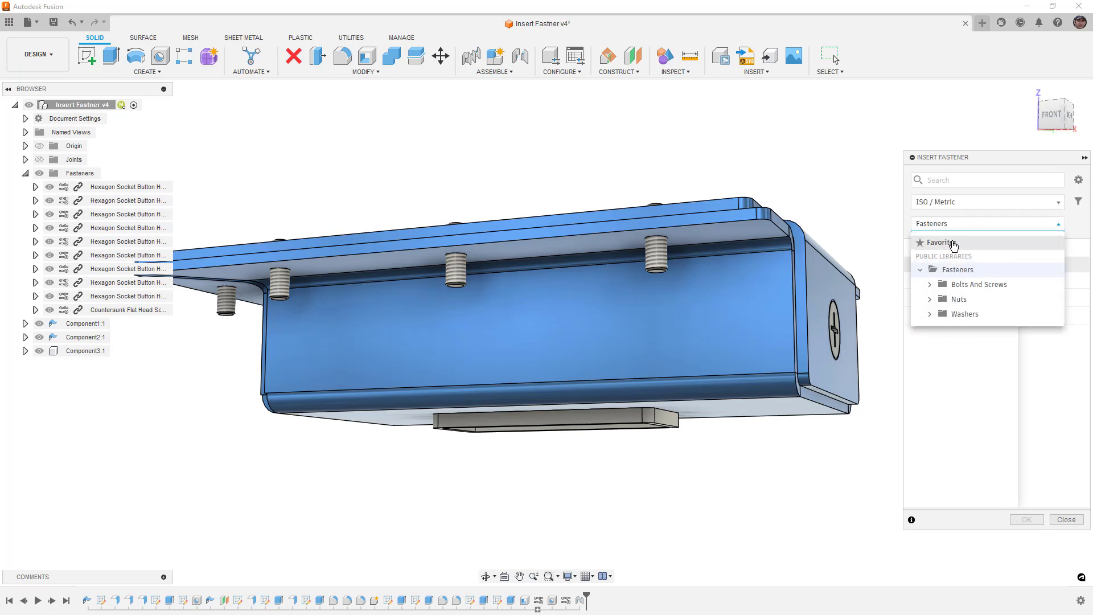
{"action": "left_click", "coordinate": [955, 244]}
{"action": "left_click", "coordinate": [975, 354]}
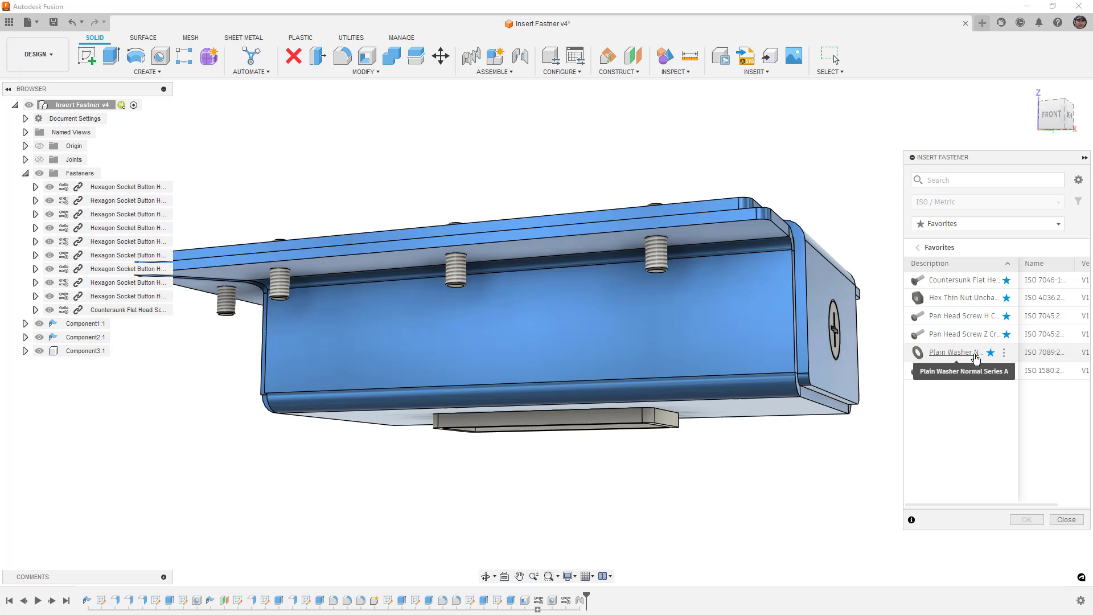
{"action": "left_click", "coordinate": [975, 356]}
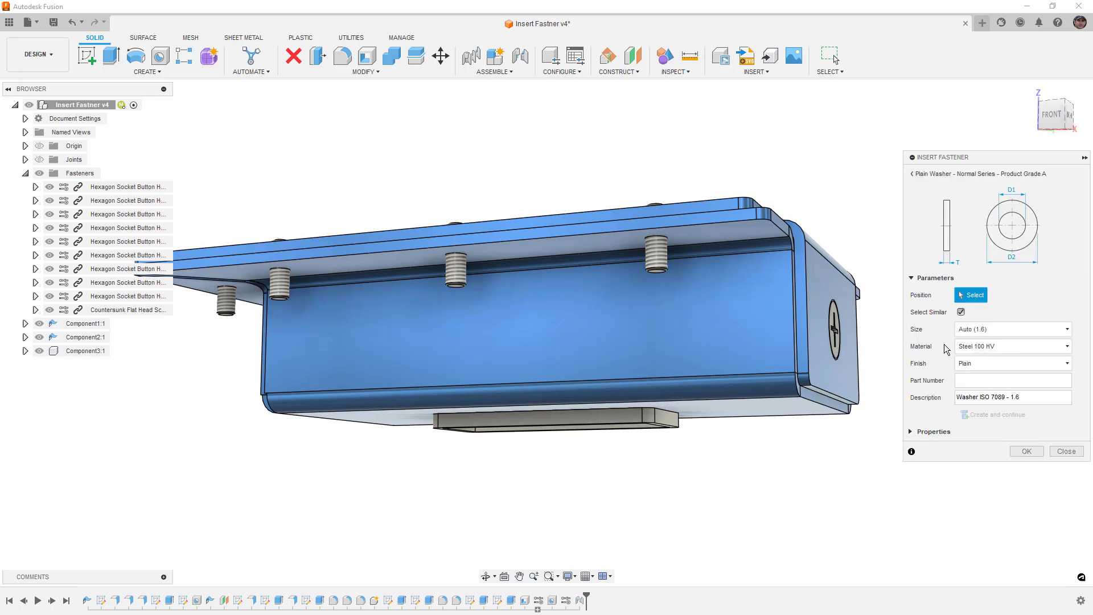
{"action": "left_click", "coordinate": [650, 244]}
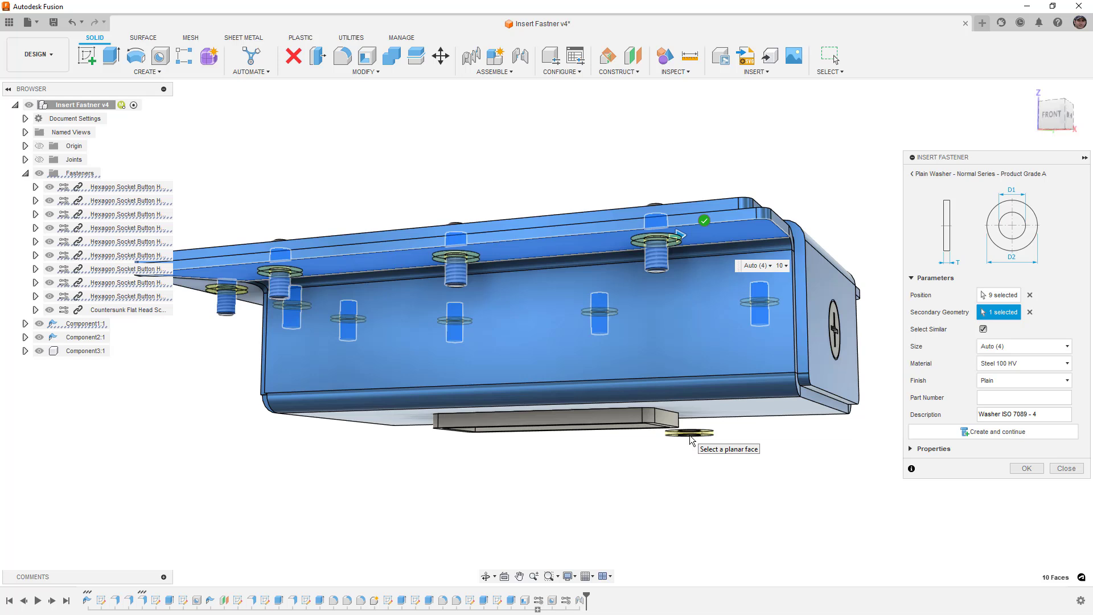
{"action": "left_click", "coordinate": [1019, 434]}
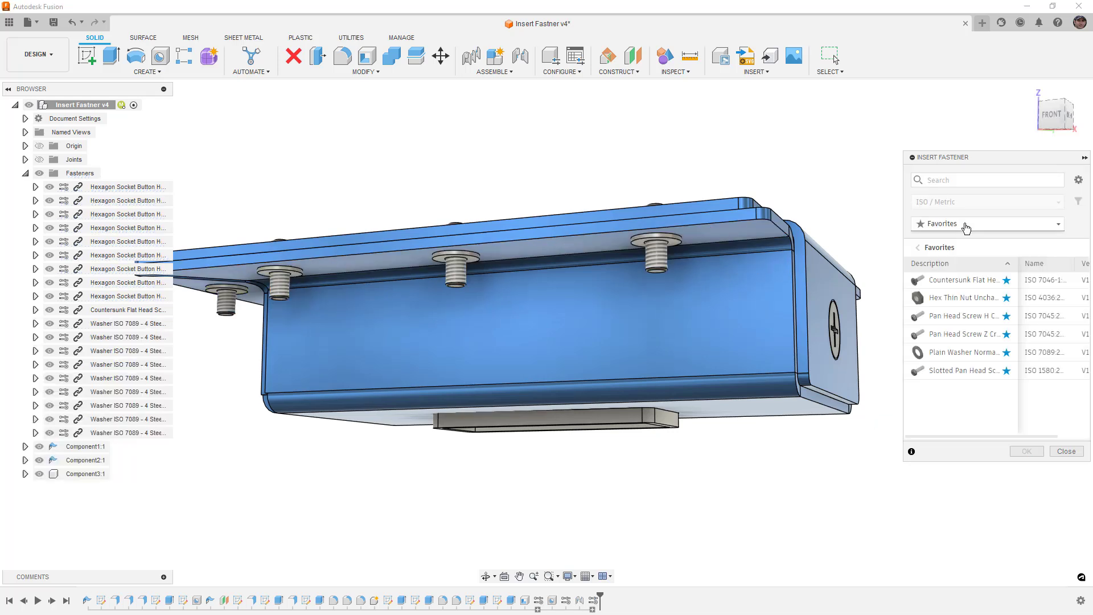
- Add M4 ISO 4036 hexagon thin nuts onto all nine washers
{"action": "left_click", "coordinate": [964, 298]}
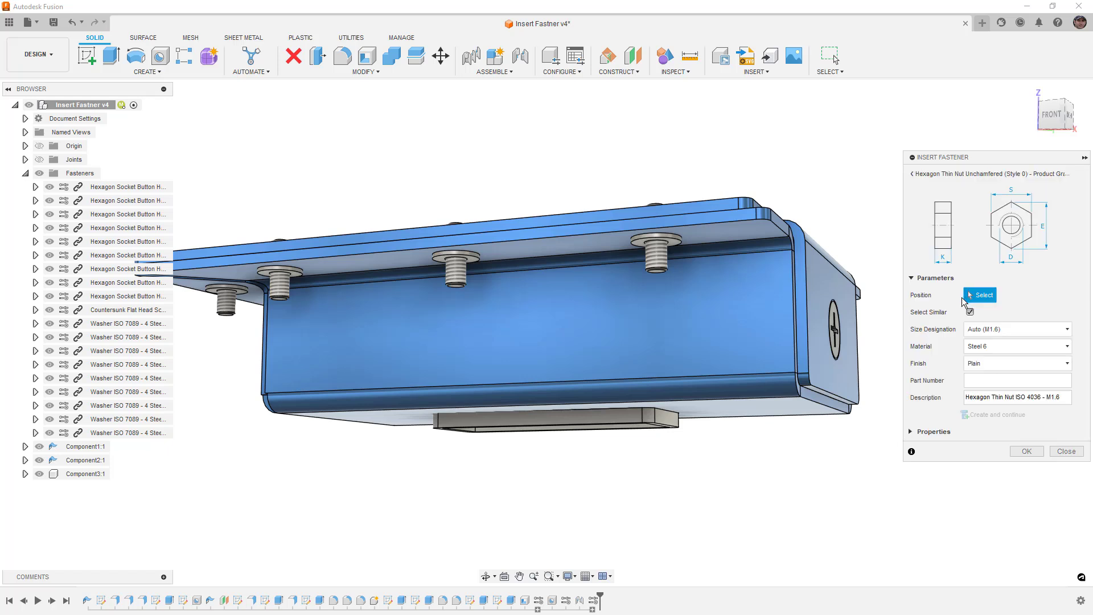
{"action": "left_click", "coordinate": [657, 251]}
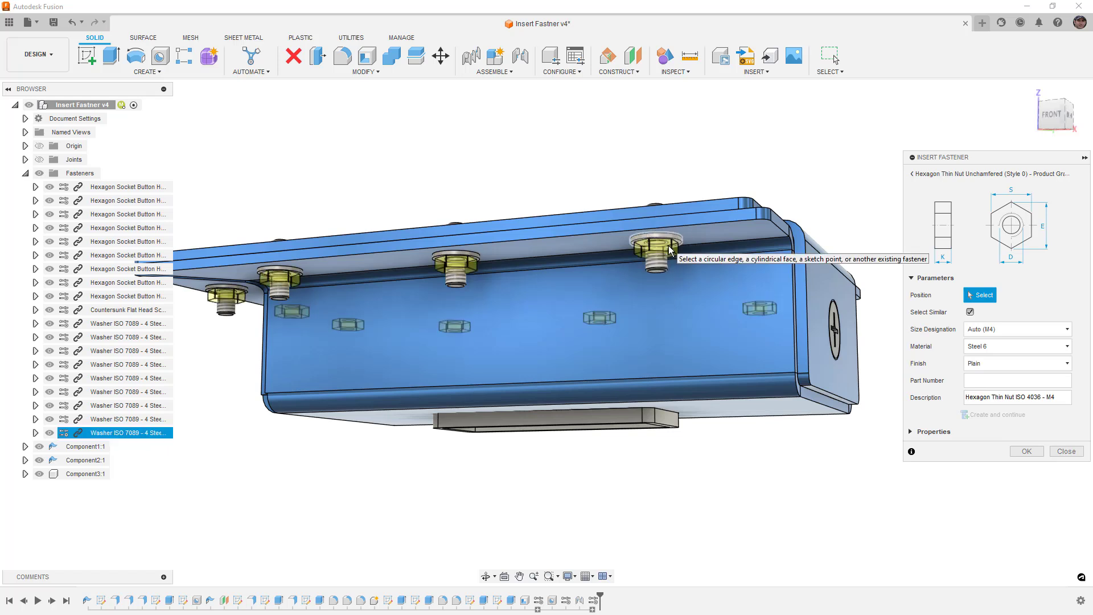
{"action": "left_click", "coordinate": [670, 251]}
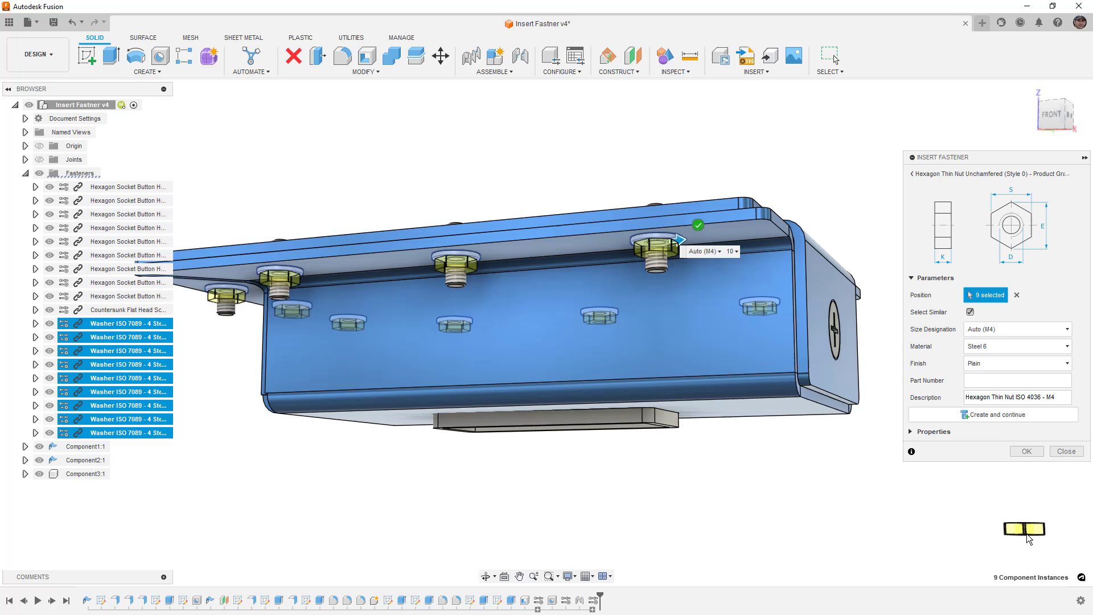
{"action": "left_click", "coordinate": [1027, 451]}
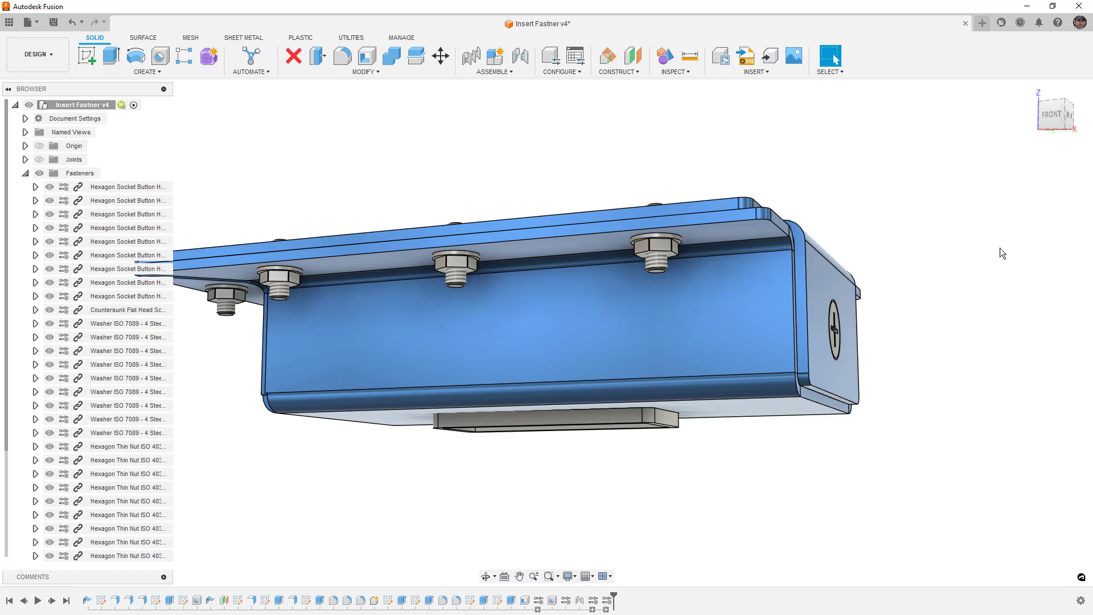
- Replace the front-edge Hexagon Socket Button screw with an M4 x 10 ISO 1580 Slotted Pan Head Screw from Favorites
{"action": "middle_click_drag", "start_coordinate": [952, 251], "coordinate": [953, 288], "text": "shift"}
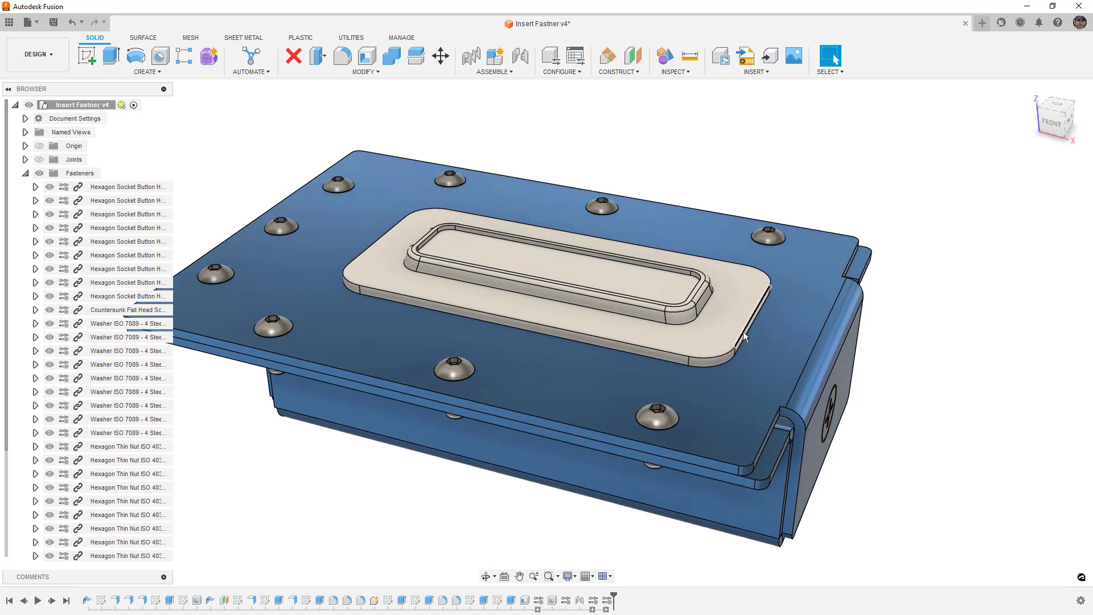
{"action": "middle_click_drag", "start_coordinate": [772, 317], "coordinate": [796, 308]}
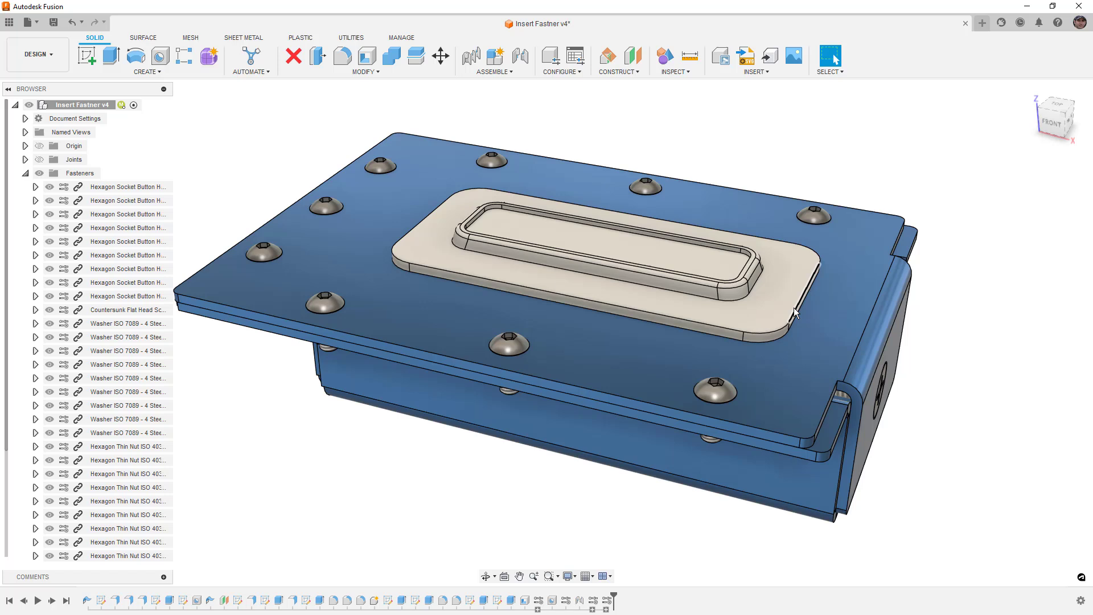
{"action": "left_click", "coordinate": [107, 187]}
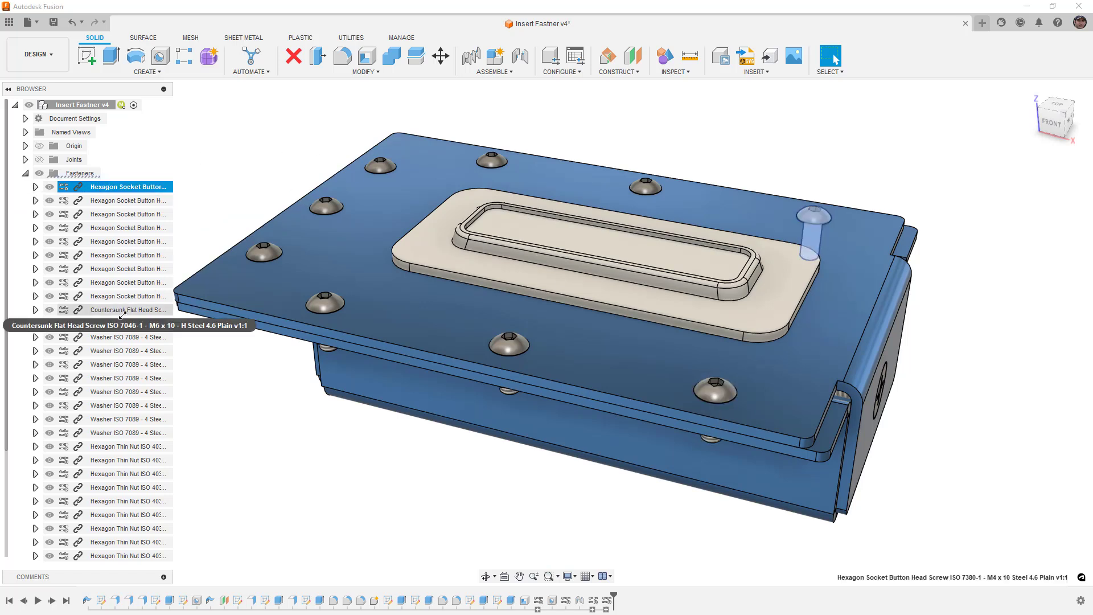
{"action": "left_click", "coordinate": [126, 297]}
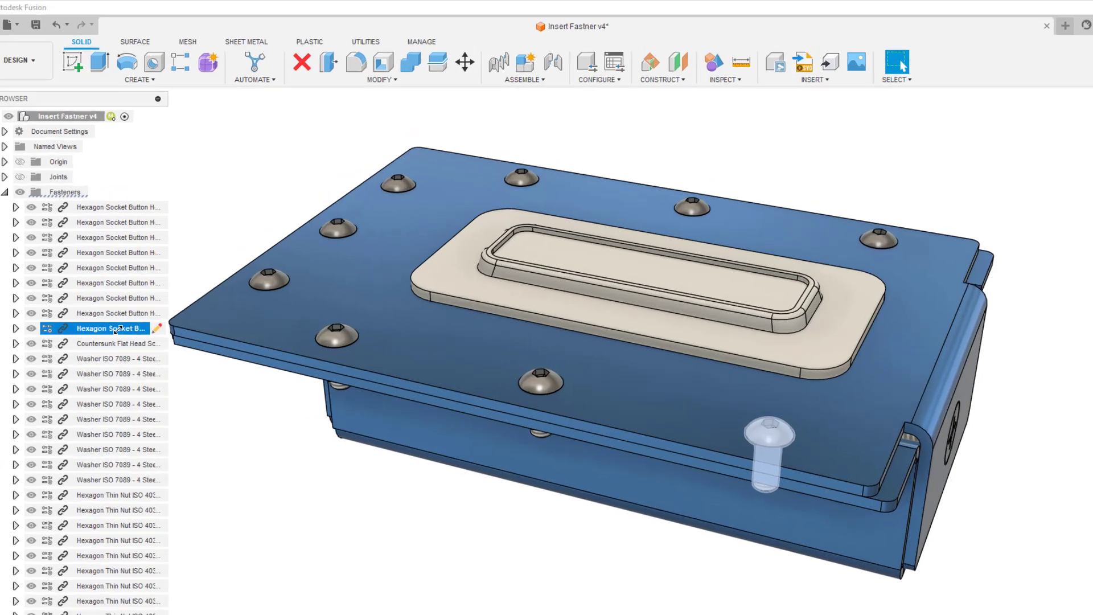
{"action": "right_click", "coordinate": [127, 296]}
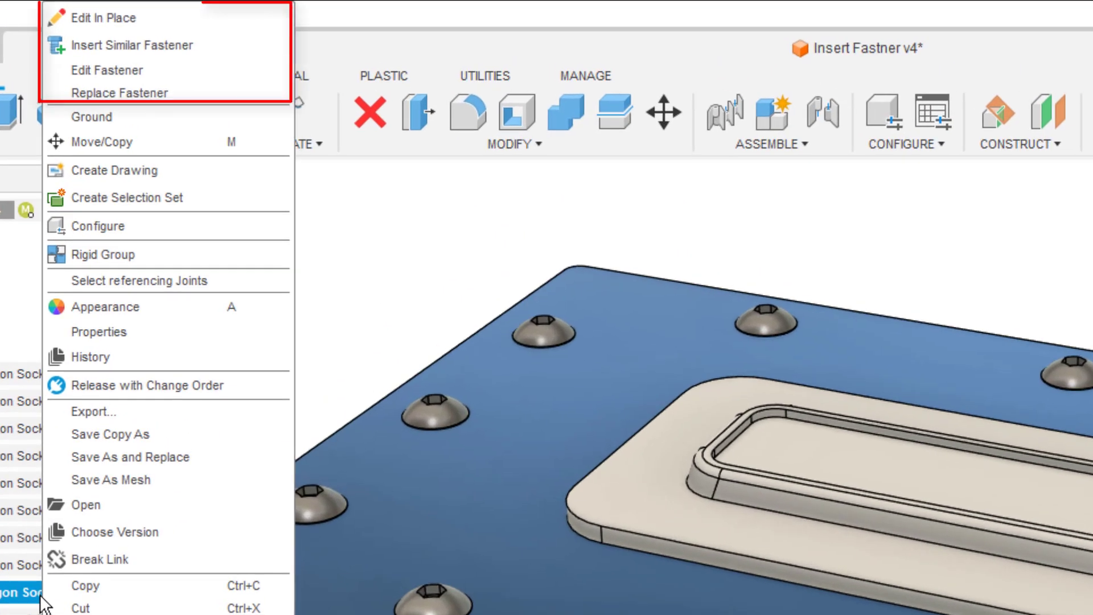
{"action": "left_click", "coordinate": [142, 94]}
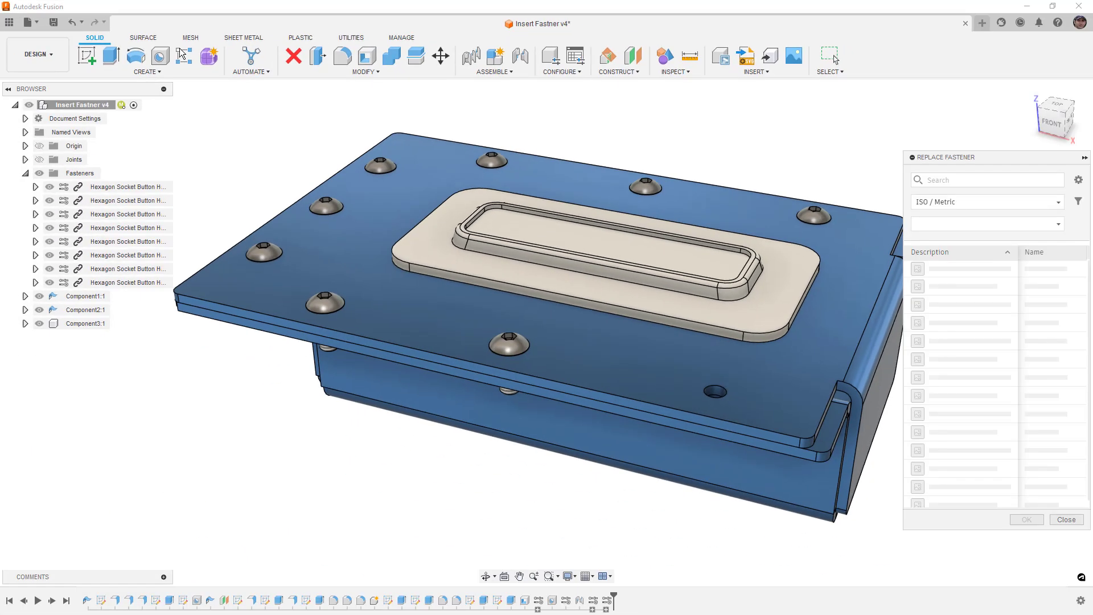
{"action": "left_click", "coordinate": [997, 224]}
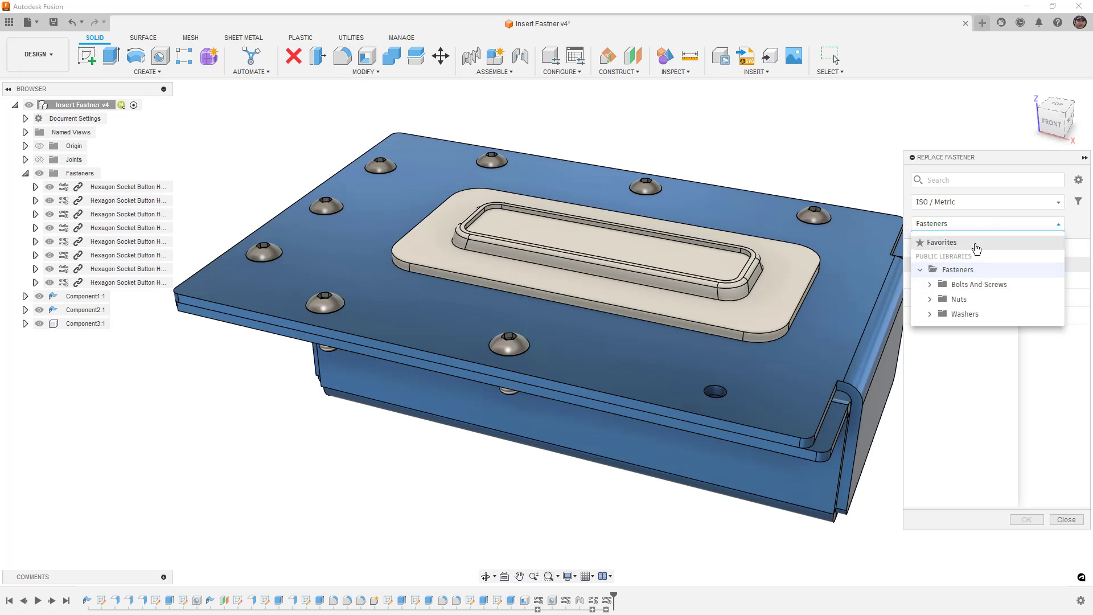
{"action": "left_click", "coordinate": [976, 245]}
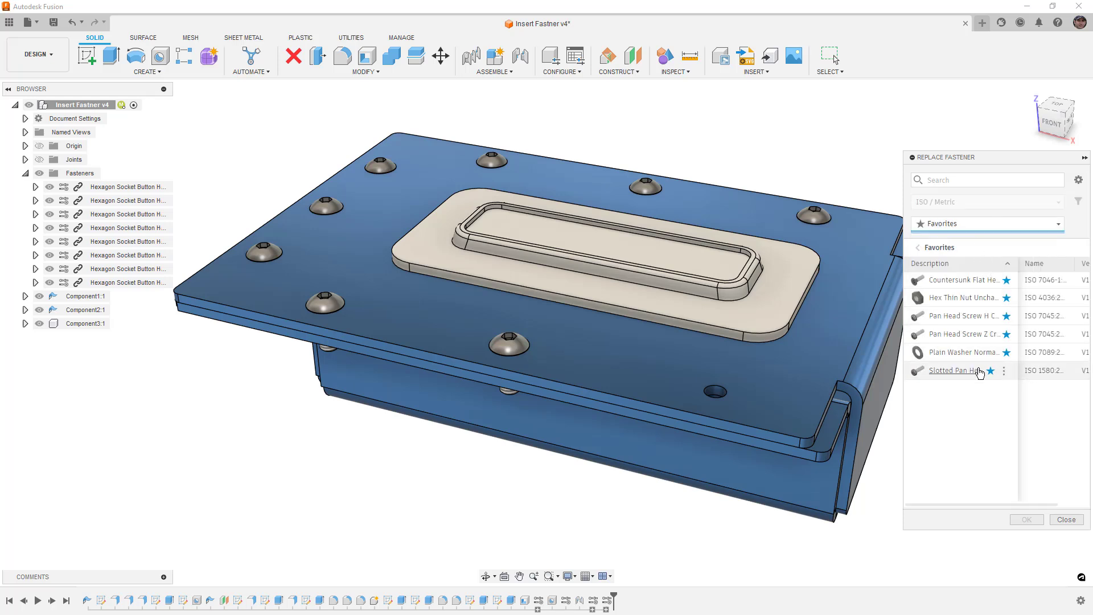
{"action": "left_click", "coordinate": [970, 371]}
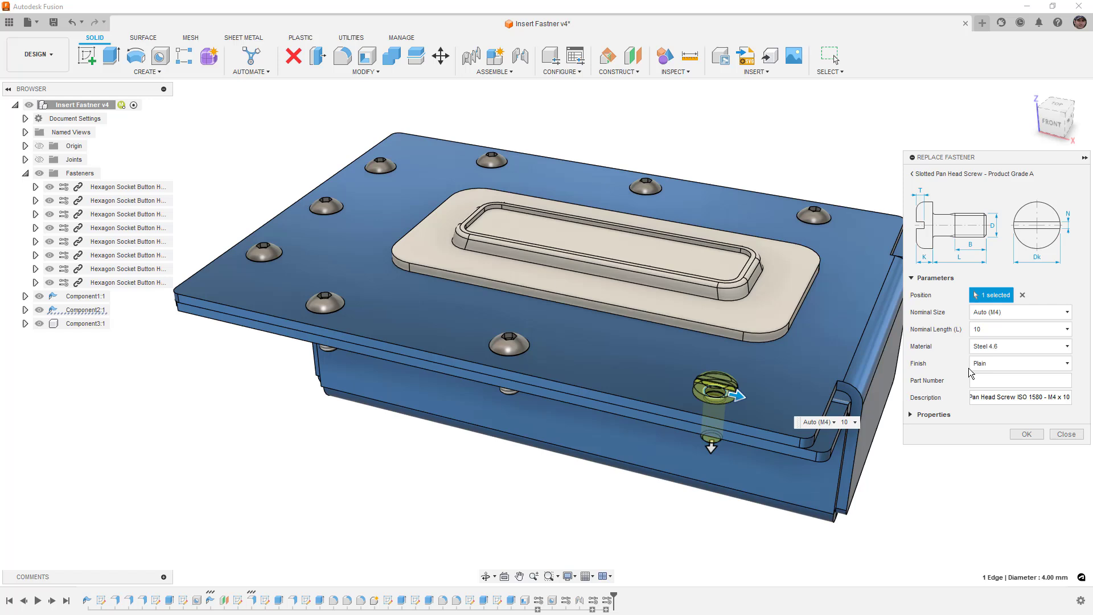
{"action": "middle_click_drag", "start_coordinate": [837, 454], "coordinate": [840, 484], "text": "shift"}
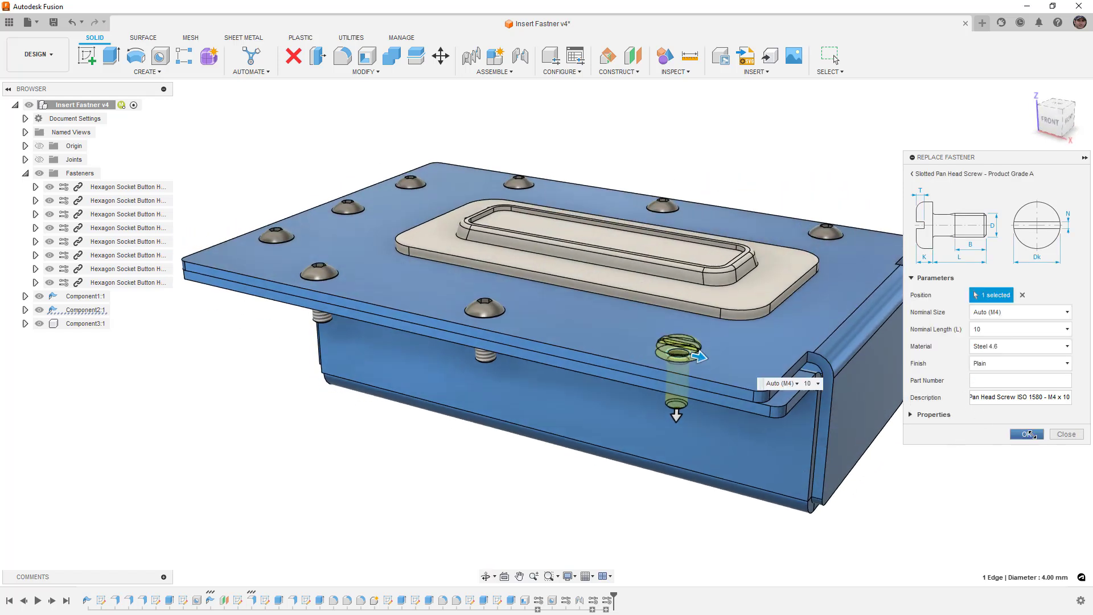
{"action": "left_click", "coordinate": [1030, 435]}
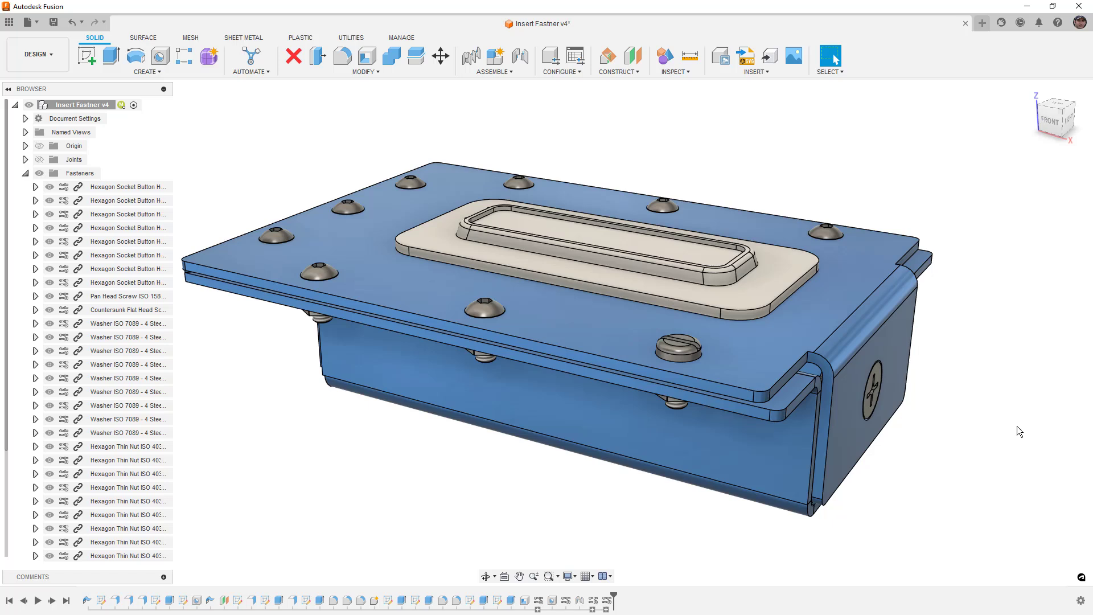
- Select all eight Hexagon Socket Button screws and replace them with M4 x 10 Steel 4.6 slotted pan head screws
{"action": "mouse_move", "coordinate": [989, 422]}
{"action": "middle_mouse_down", "text": "shift"}
{"action": "mouse_move", "coordinate": [750, 417]}
{"action": "mouse_move", "coordinate": [754, 406]}
{"action": "mouse_move", "coordinate": [615, 473]}
{"action": "middle_mouse_up", "text": "shift"}
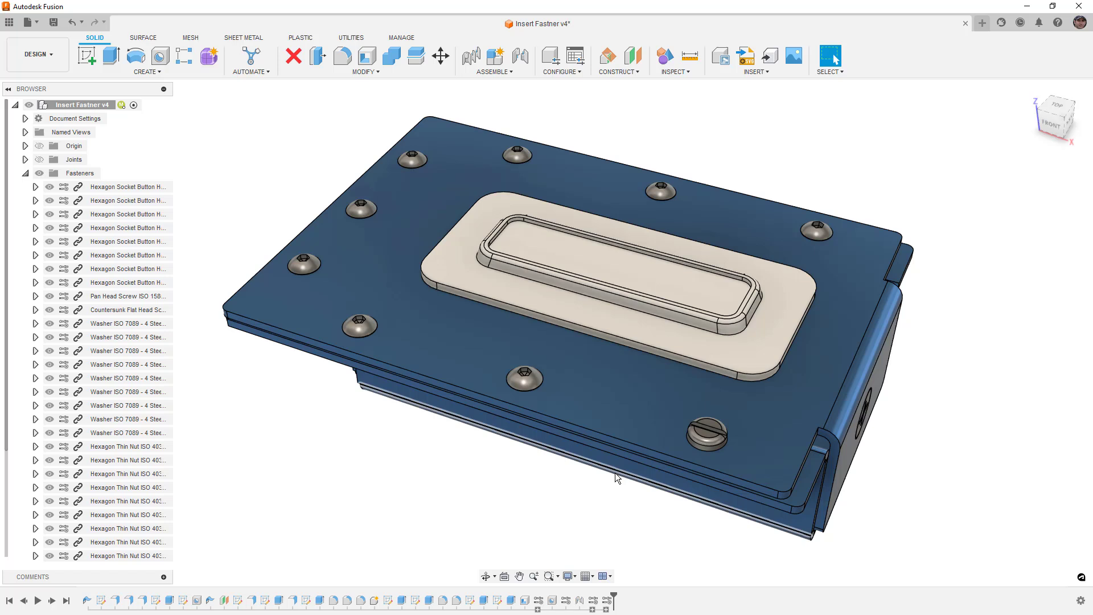
{"action": "left_click", "coordinate": [130, 283]}
{"action": "left_click", "coordinate": [115, 187], "text": "shift"}
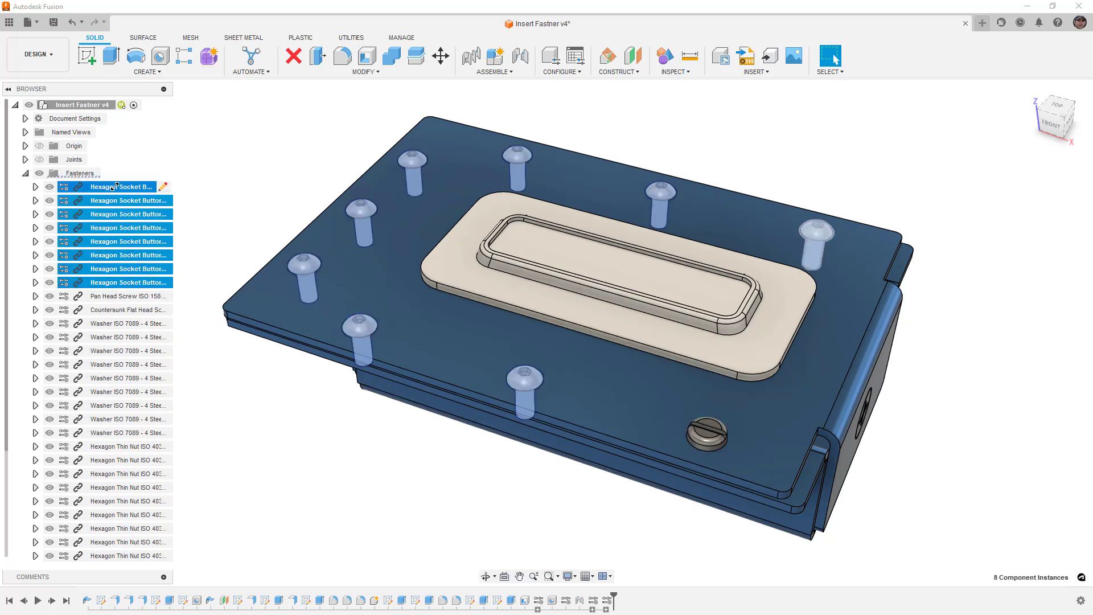
{"action": "right_click", "coordinate": [116, 188]}
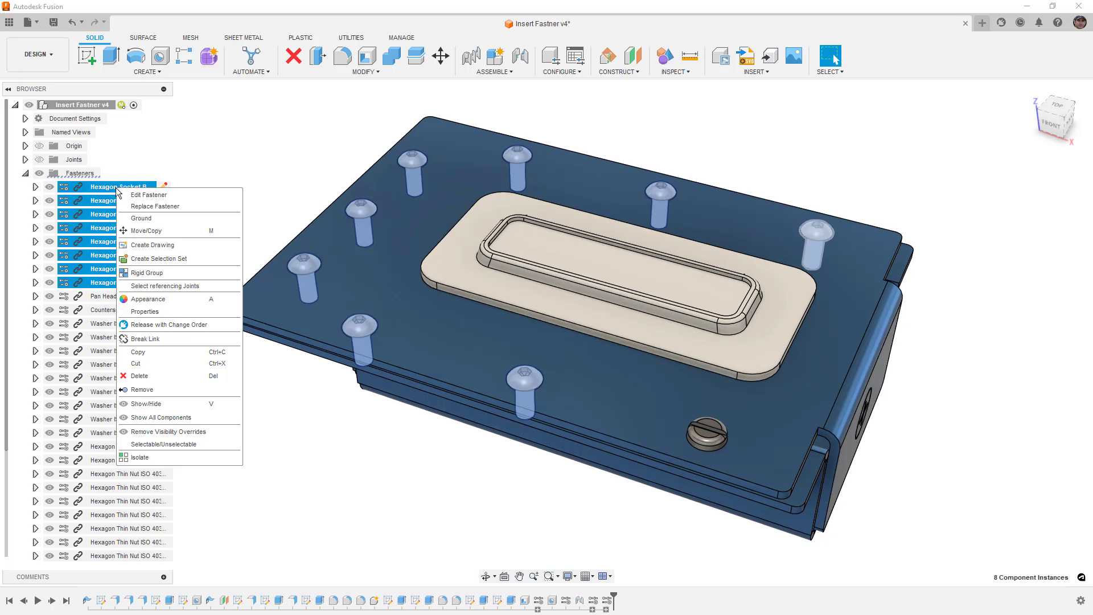
{"action": "left_click", "coordinate": [140, 207]}
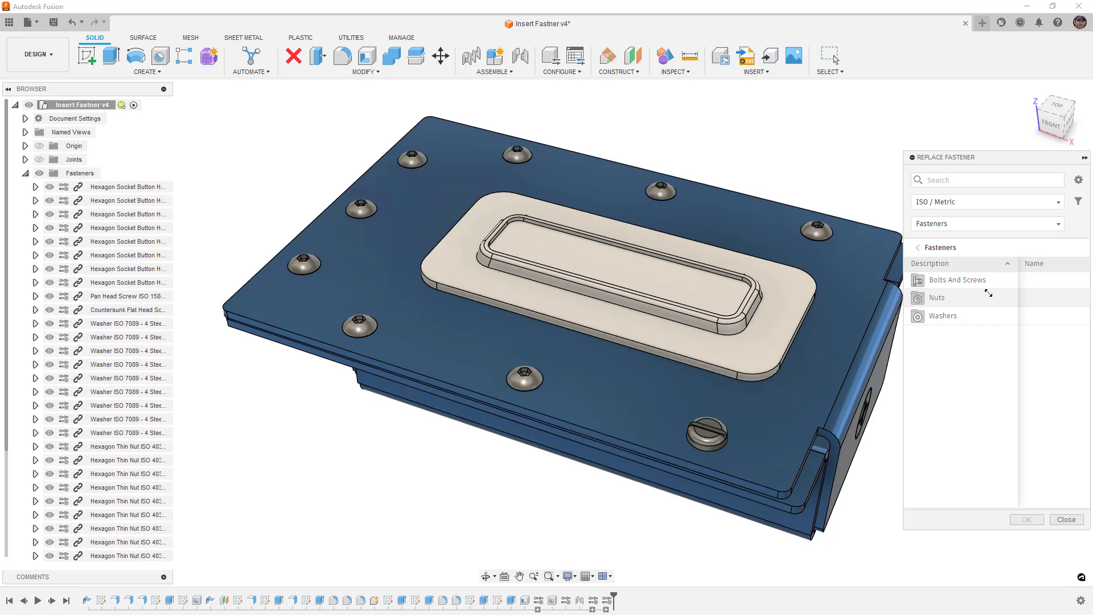
{"action": "left_click", "coordinate": [969, 225]}
{"action": "left_click", "coordinate": [967, 246]}
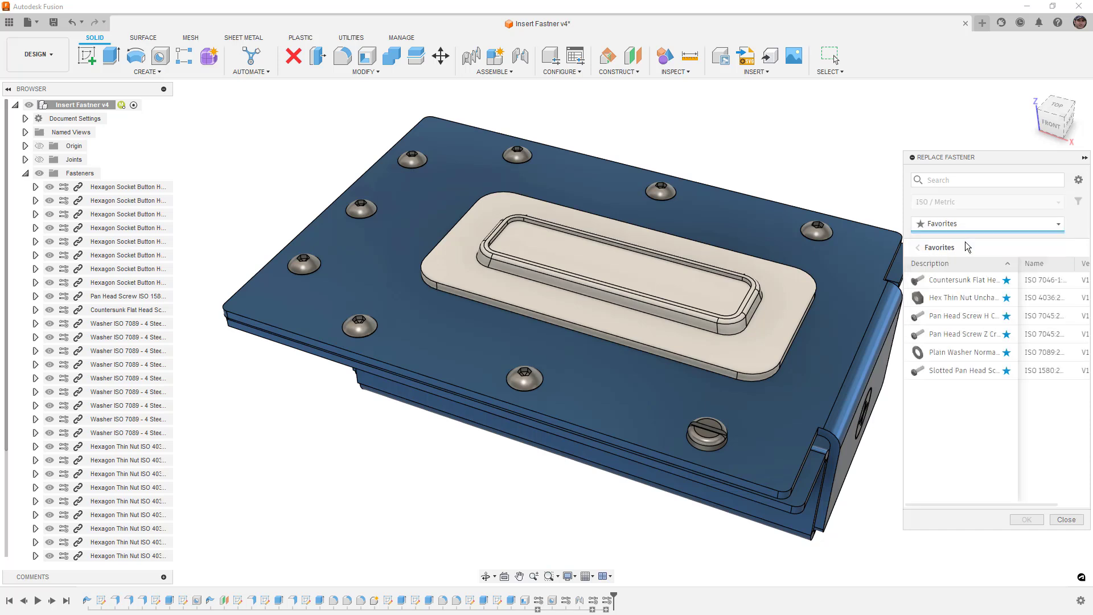
{"action": "left_click", "coordinate": [965, 371]}
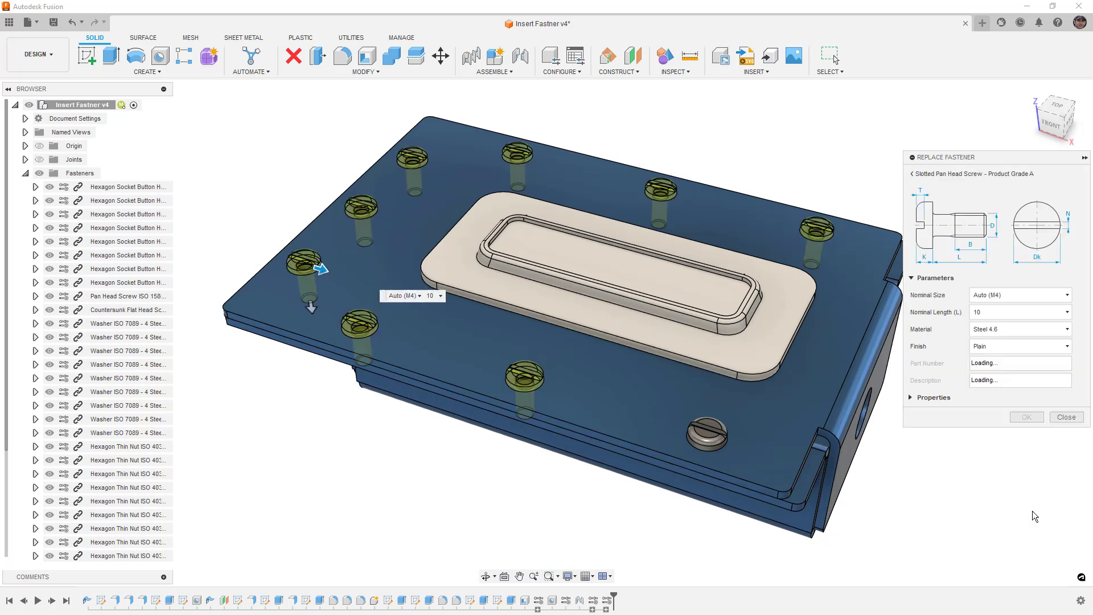
{"action": "left_click", "coordinate": [1027, 418]}
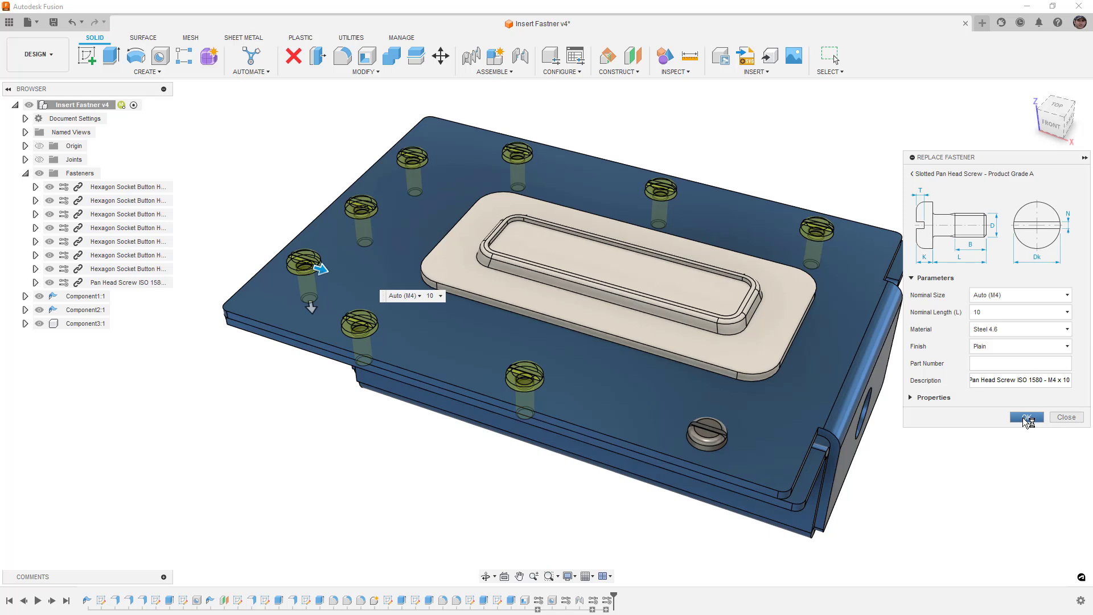